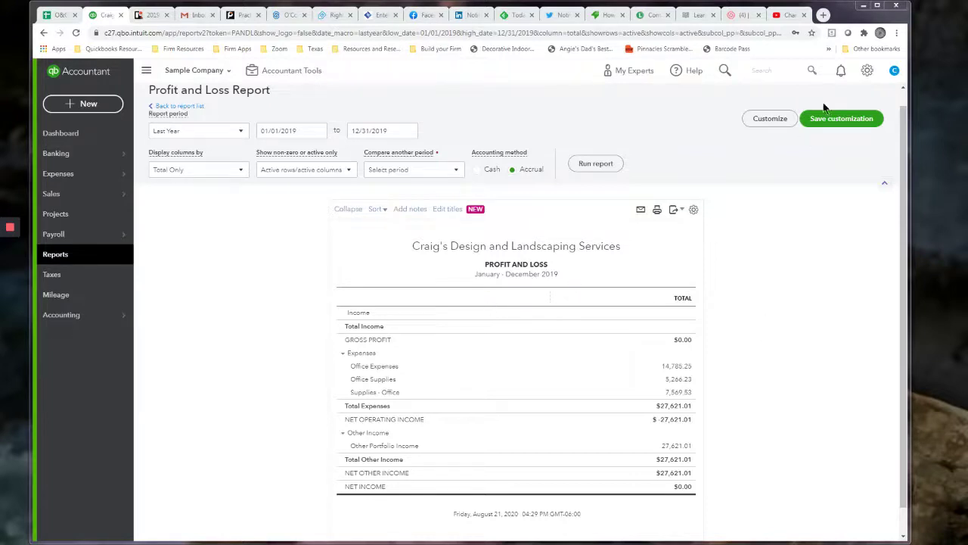
# - In the chart of accounts, rename the Supplies - Office expense account to Office Supplies and merge it with the existing account
pyautogui.click(867, 70)
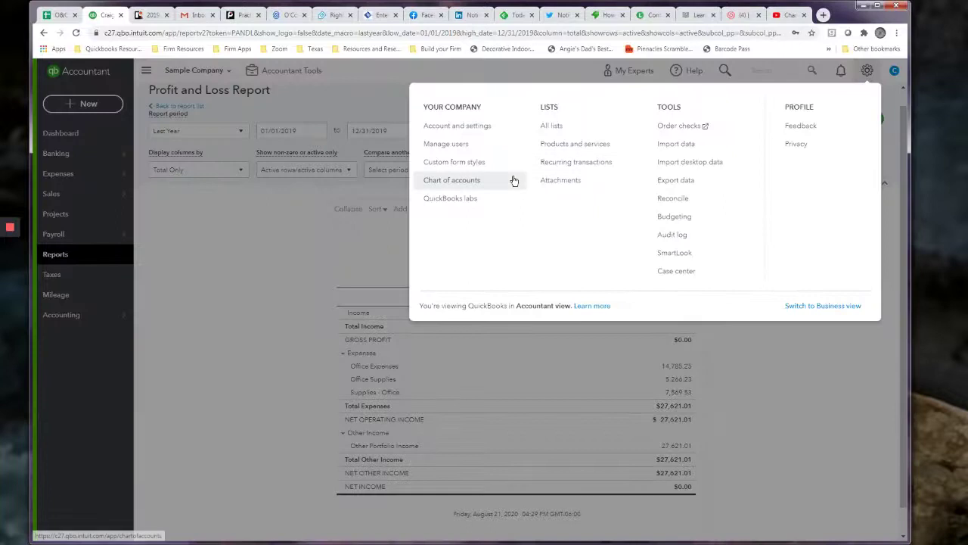
pyautogui.click(485, 180)
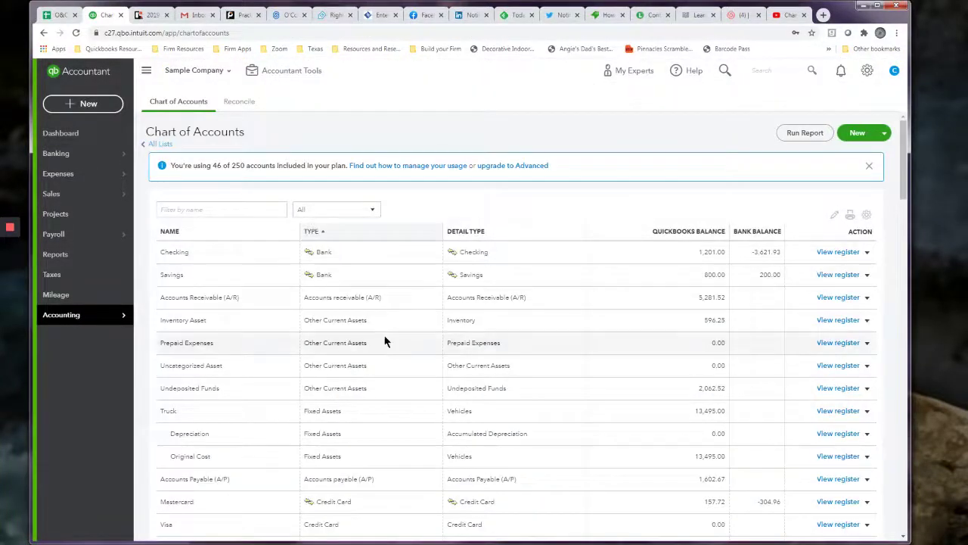
pyautogui.scroll(-5, 384, 342)
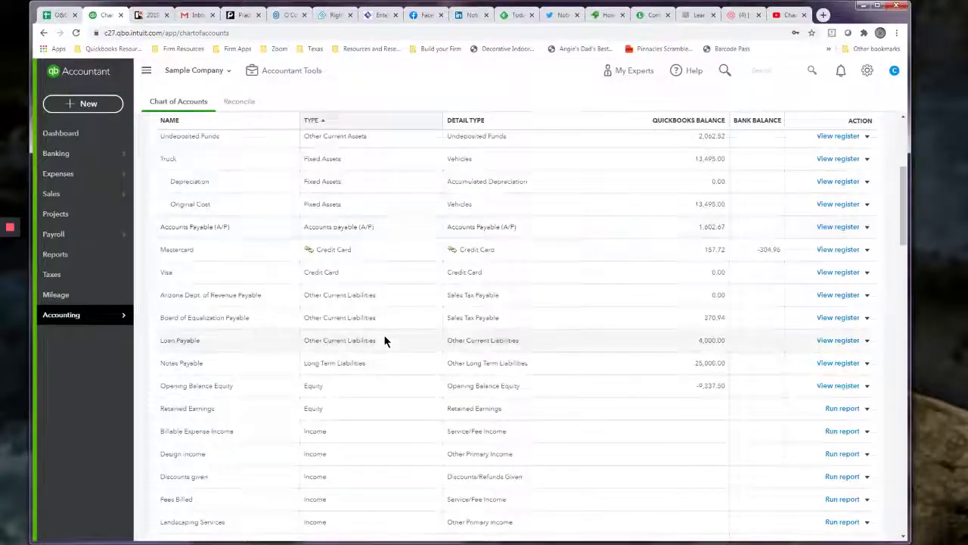
pyautogui.scroll(-4, 384, 342)
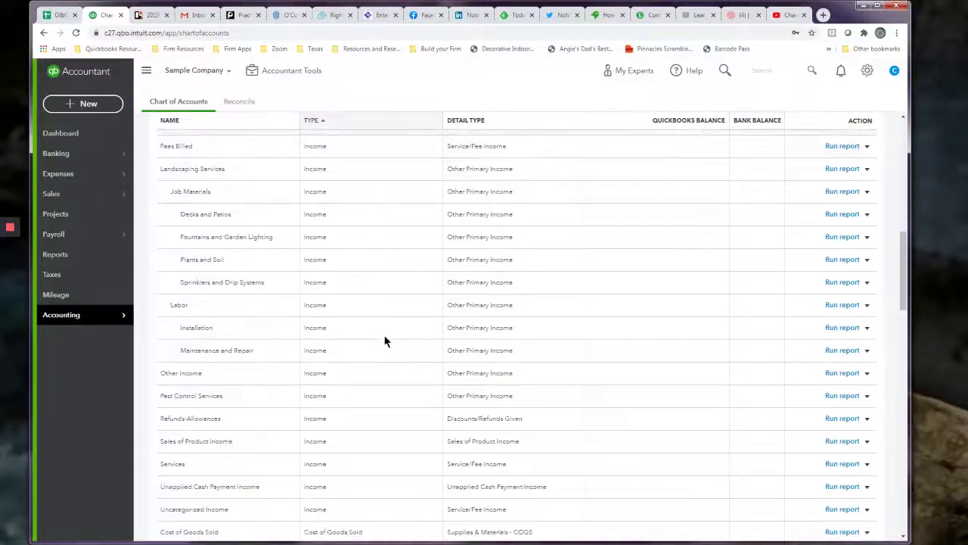
pyautogui.scroll(-4, 385, 342)
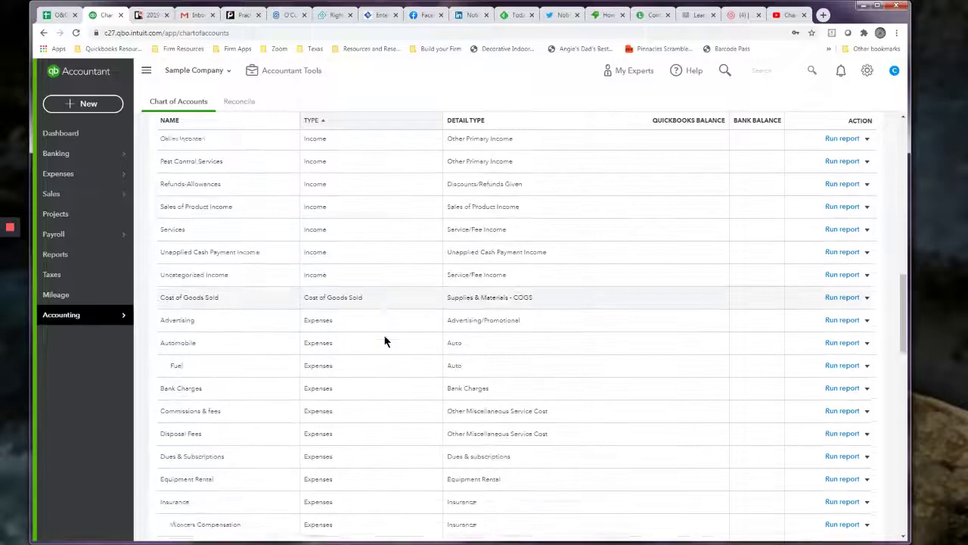
pyautogui.scroll(-7, 384, 342)
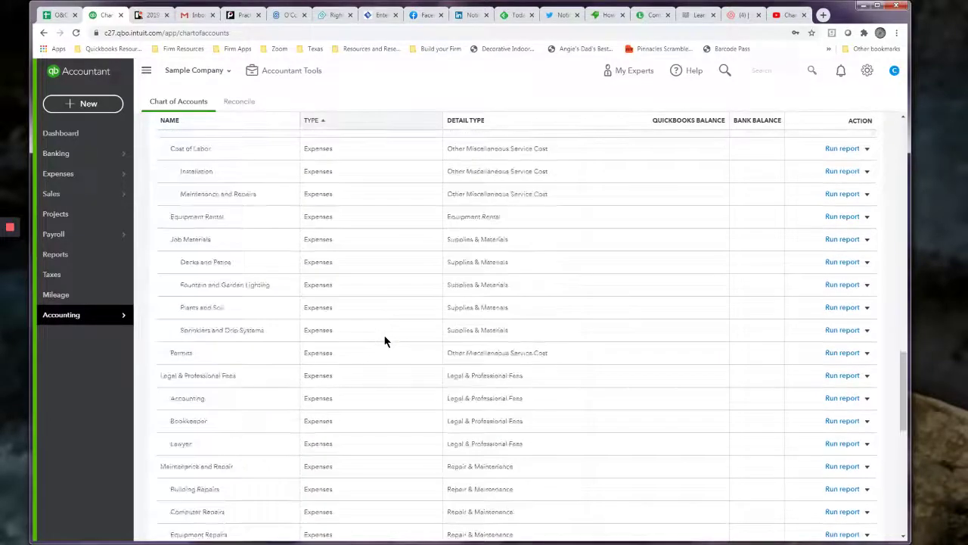
pyautogui.scroll(-3, 385, 342)
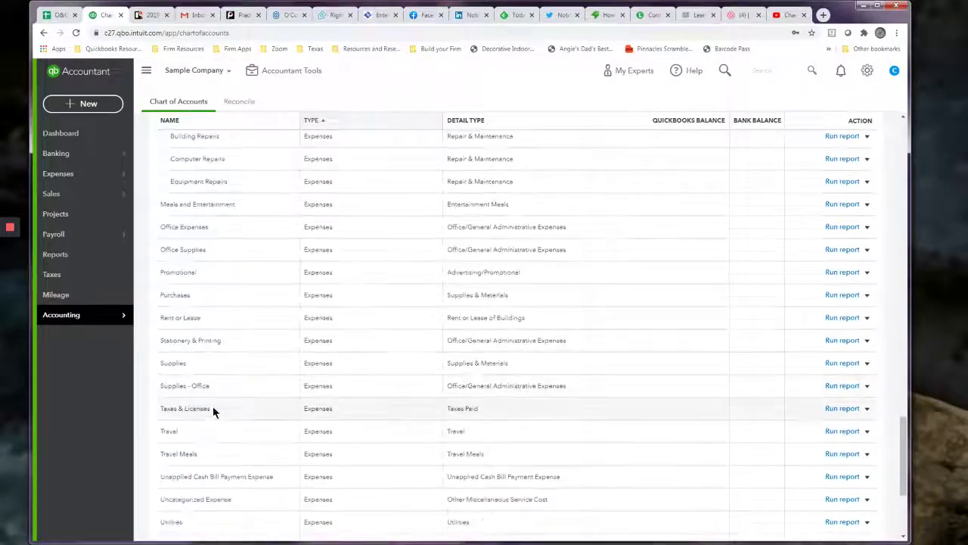
pyautogui.click(866, 388)
pyautogui.click(807, 402)
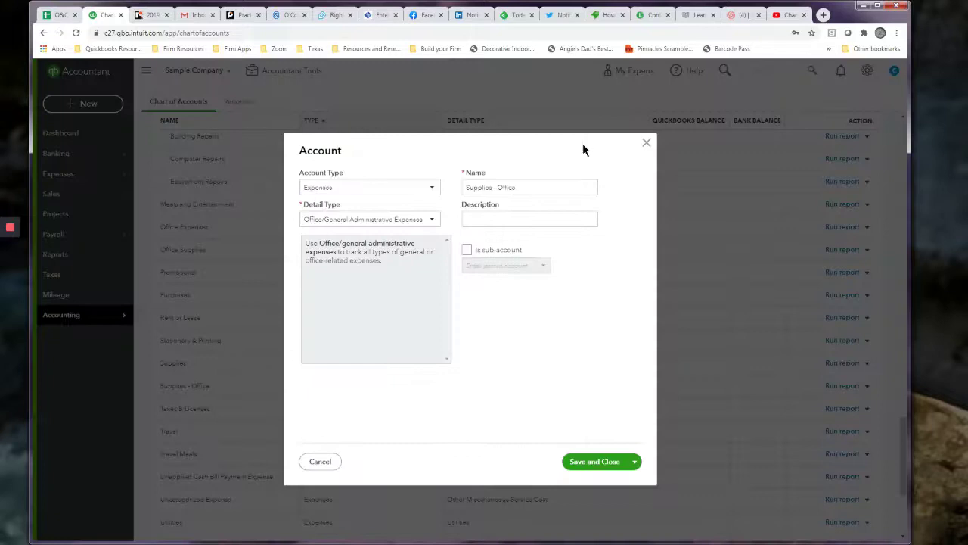
pyautogui.moveTo(521, 188); pyautogui.dragTo(388, 198)
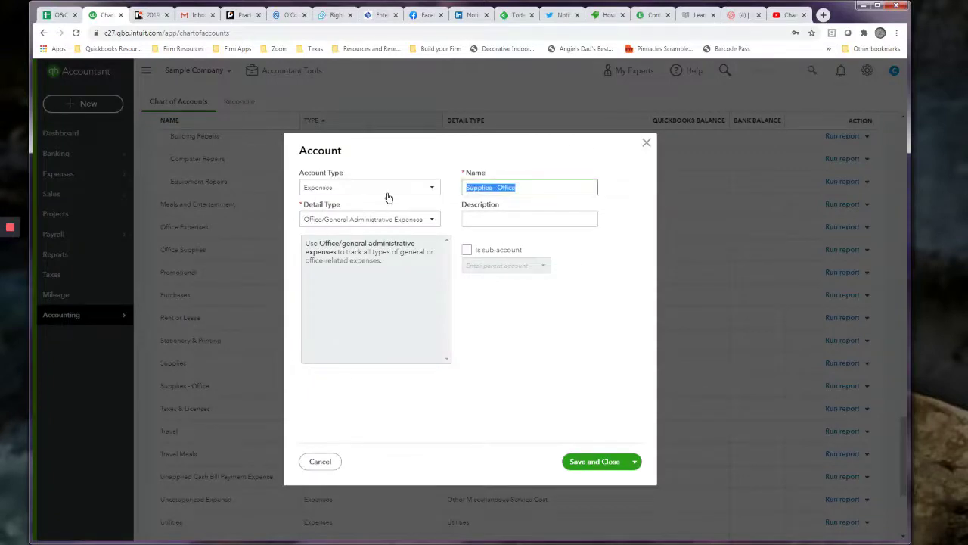
pyautogui.write('Office Supplies')
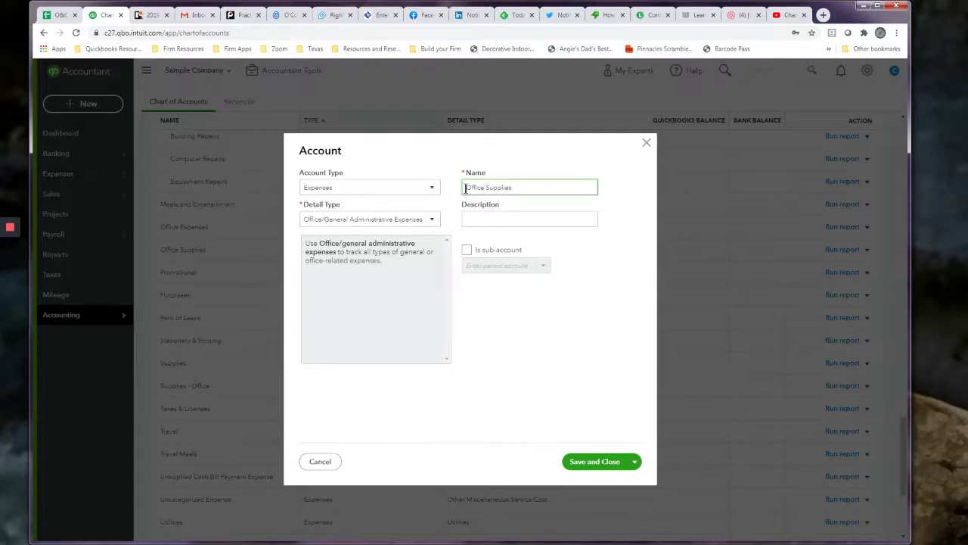
pyautogui.click(579, 461)
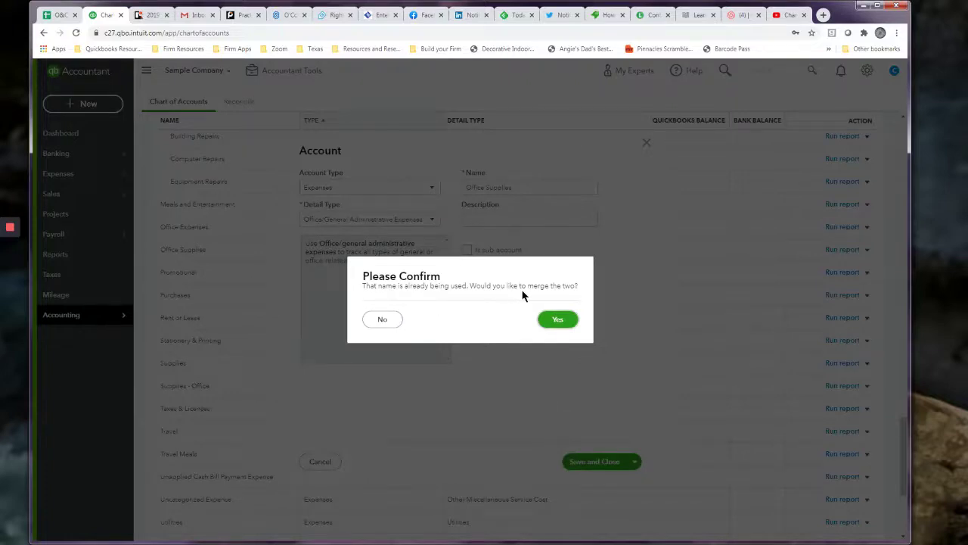
pyautogui.click(555, 320)
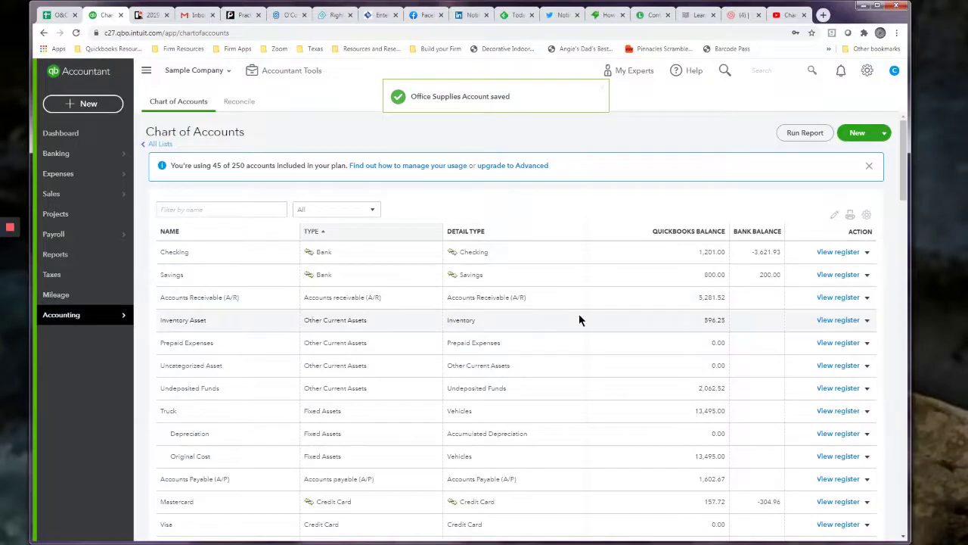
# - Rename the Office Expenses account to Office Supplies and merge it into the existing Office Supplies account
pyautogui.scroll(-5, 595, 359)
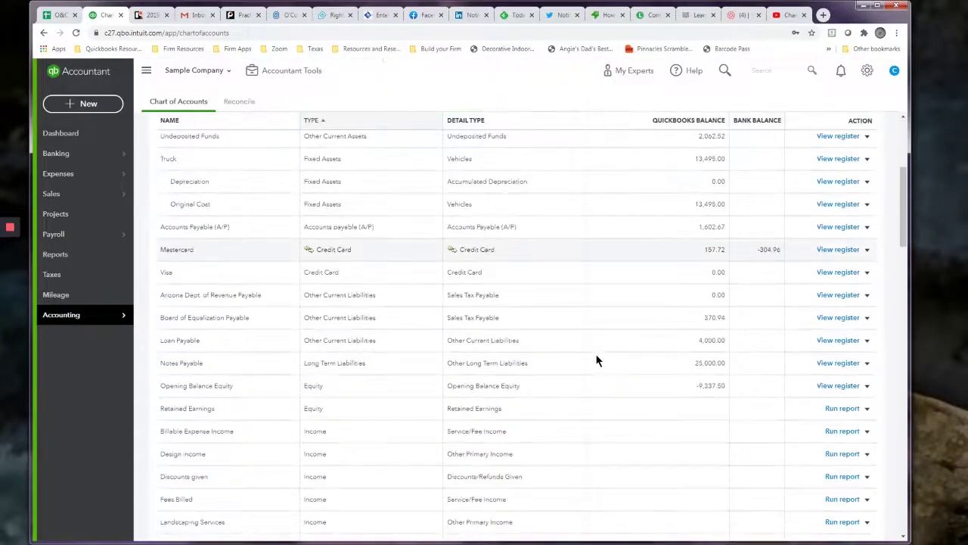
pyautogui.scroll(-5, 596, 360)
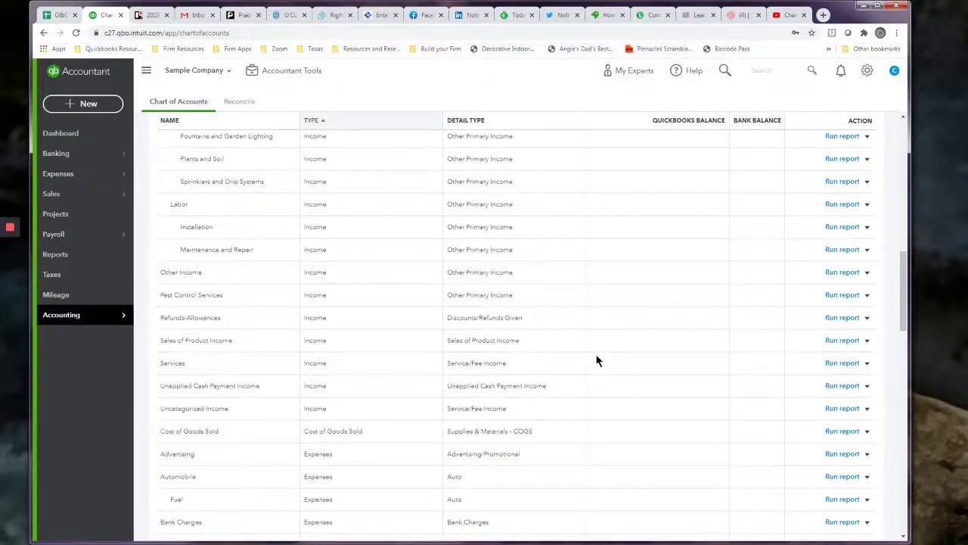
pyautogui.scroll(-5, 596, 360)
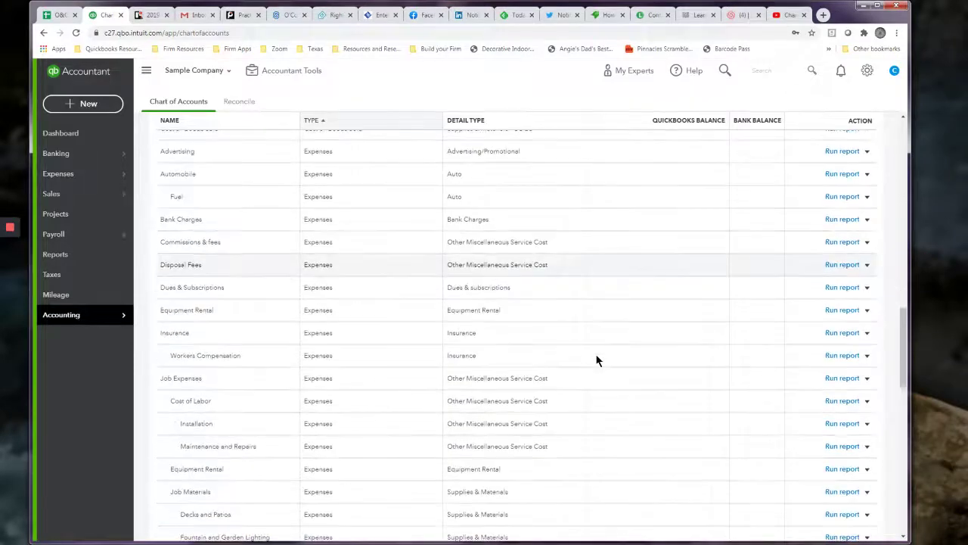
pyautogui.scroll(-5, 595, 360)
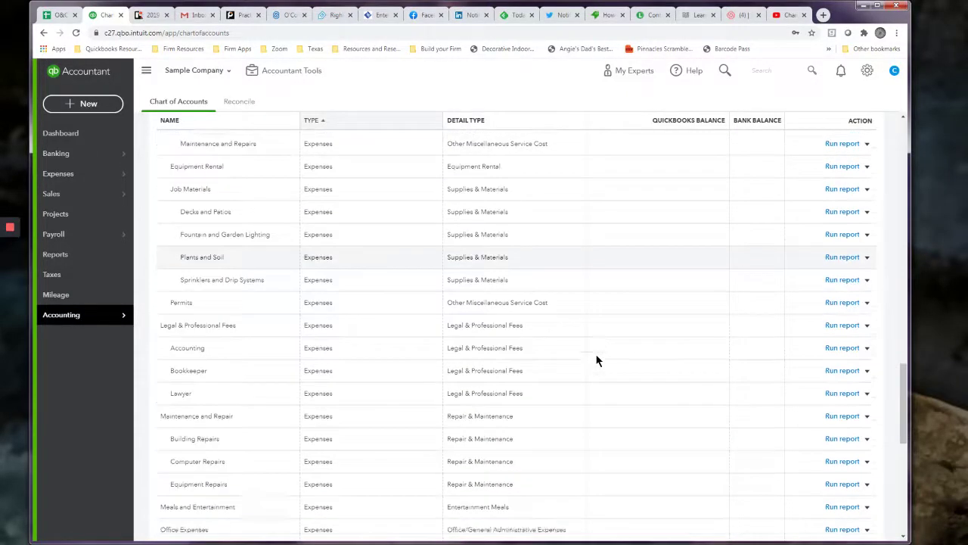
pyautogui.scroll(-2, 595, 360)
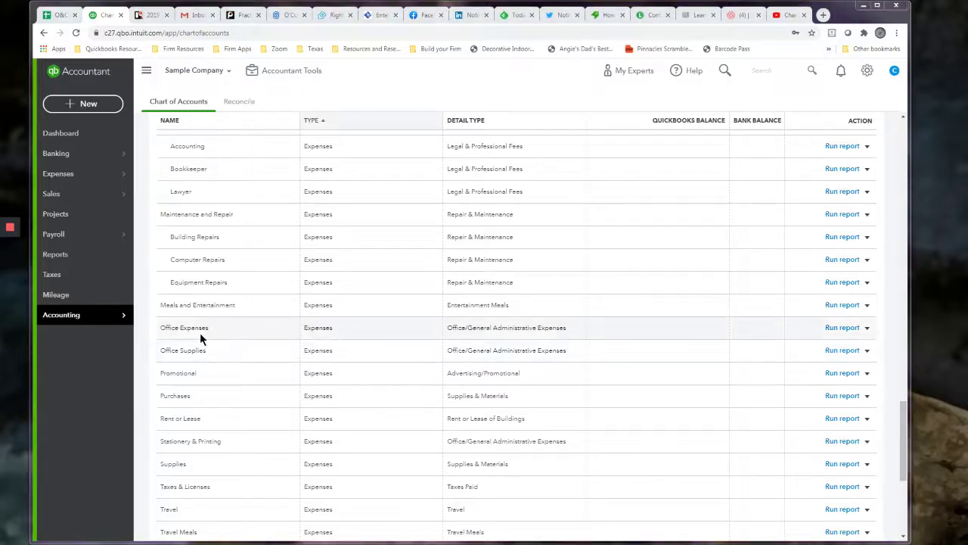
pyautogui.click(868, 329)
pyautogui.click(869, 331)
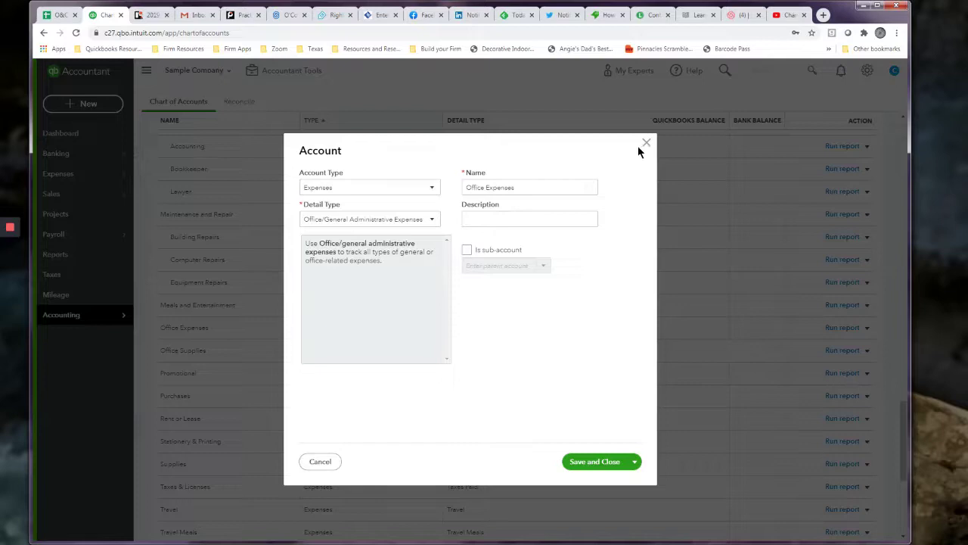
pyautogui.tripleClick(551, 186)
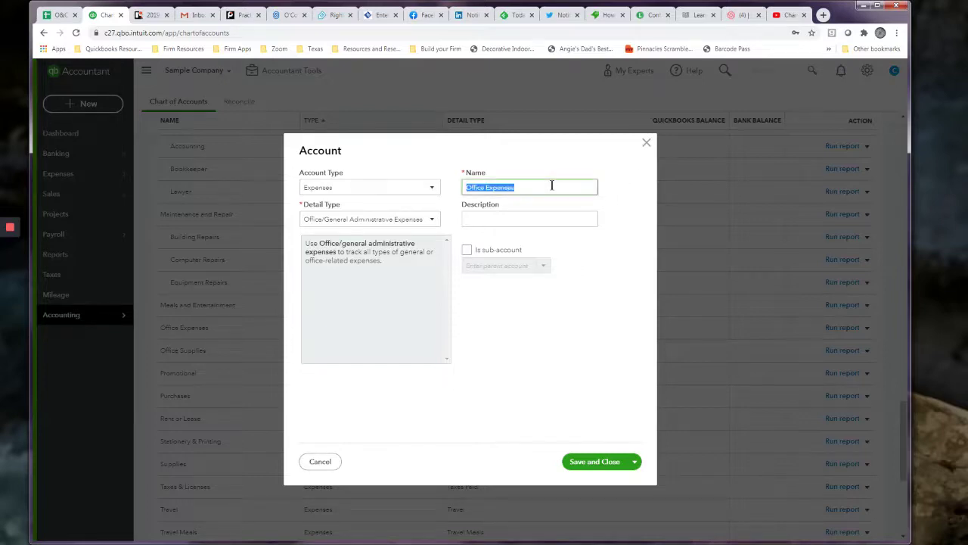
pyautogui.click(551, 187)
pyautogui.press('BackSpace')
pyautogui.press('BackSpace')
pyautogui.press('BackSpace')
pyautogui.press('BackSpace')
pyautogui.press('BackSpace')
pyautogui.press('BackSpace')
pyautogui.press('BackSpace')
pyautogui.press('BackSpace')
pyautogui.write('Supplies')
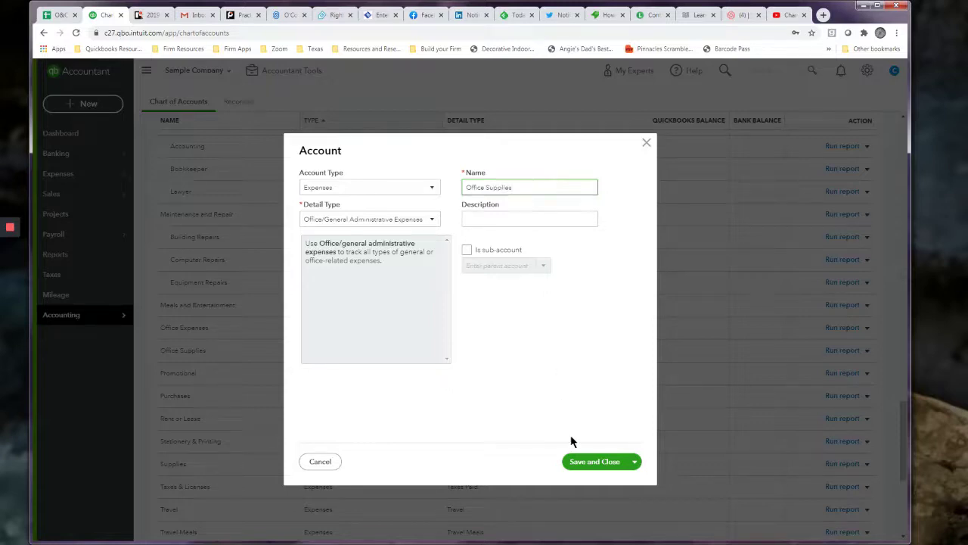
pyautogui.click(577, 462)
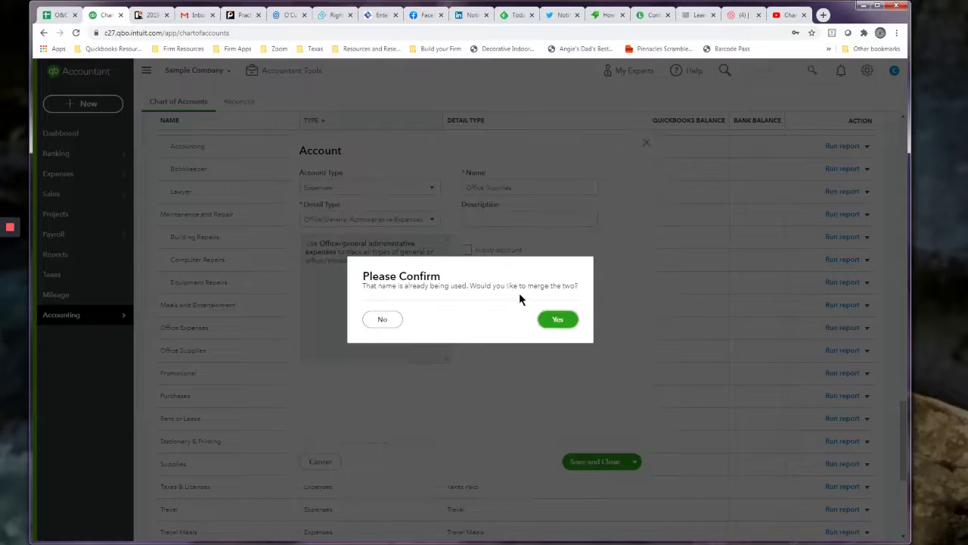
pyautogui.click(558, 320)
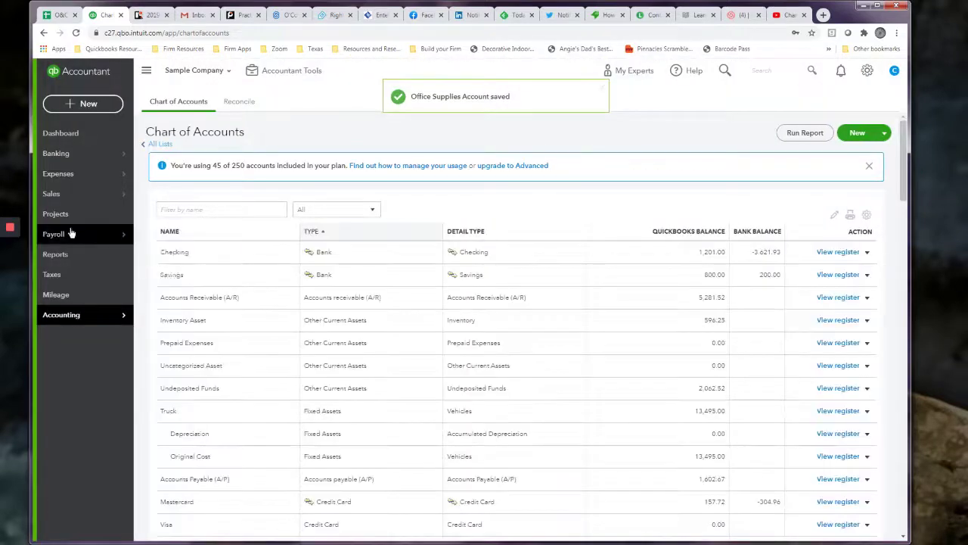
# - Open the Profit and Loss report from the favorite reports and dismiss the Edit titles tip
pyautogui.click(68, 258)
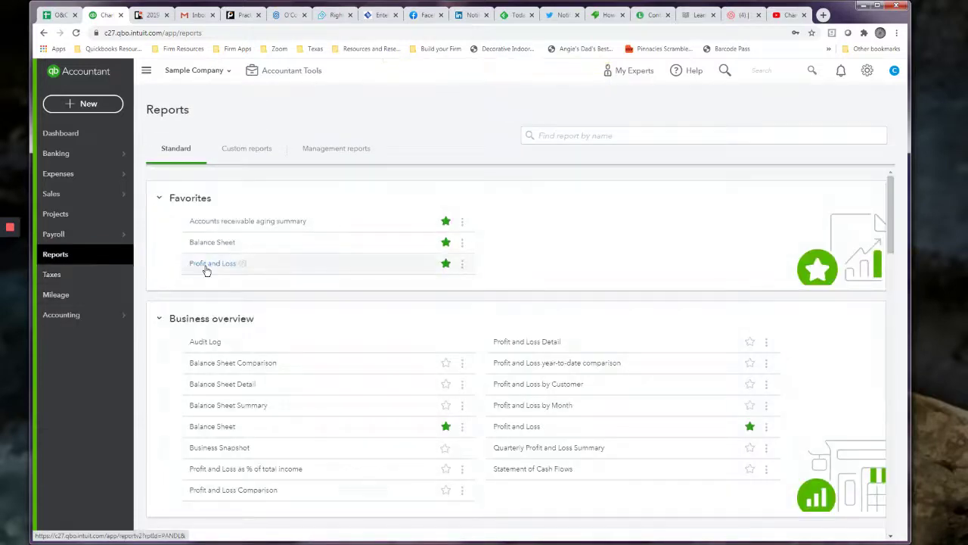
pyautogui.click(205, 265)
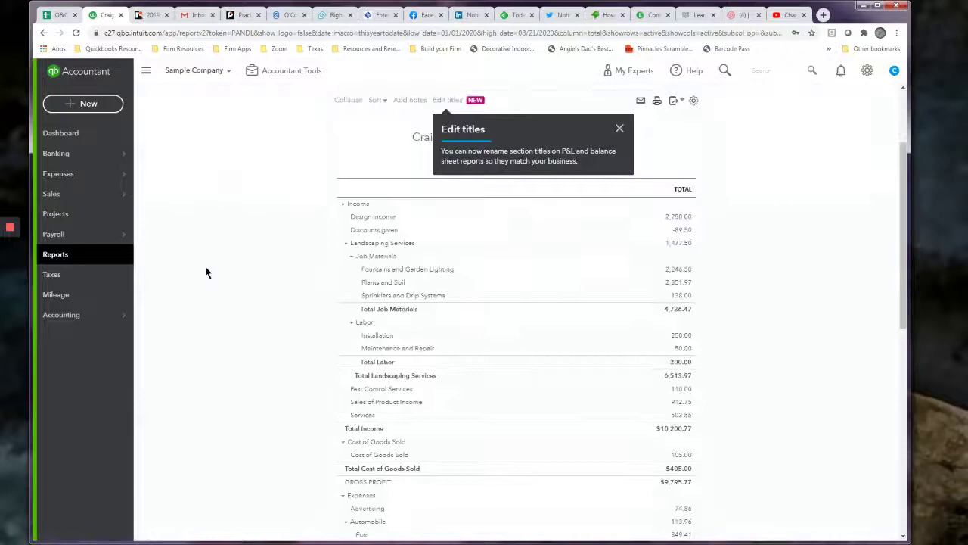
pyautogui.click(619, 129)
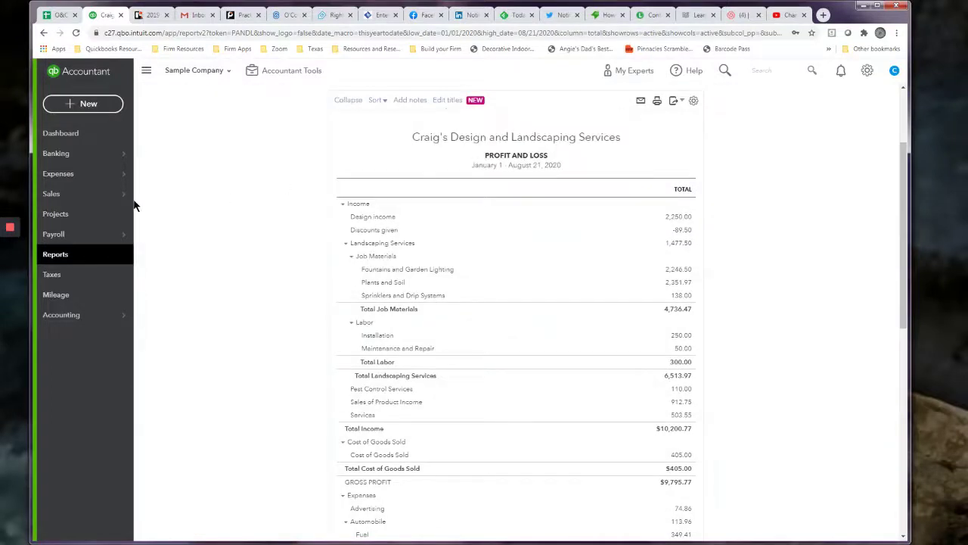
# - Run the Profit and Loss report for This Year and look through its income and expense lines
pyautogui.click(195, 148)
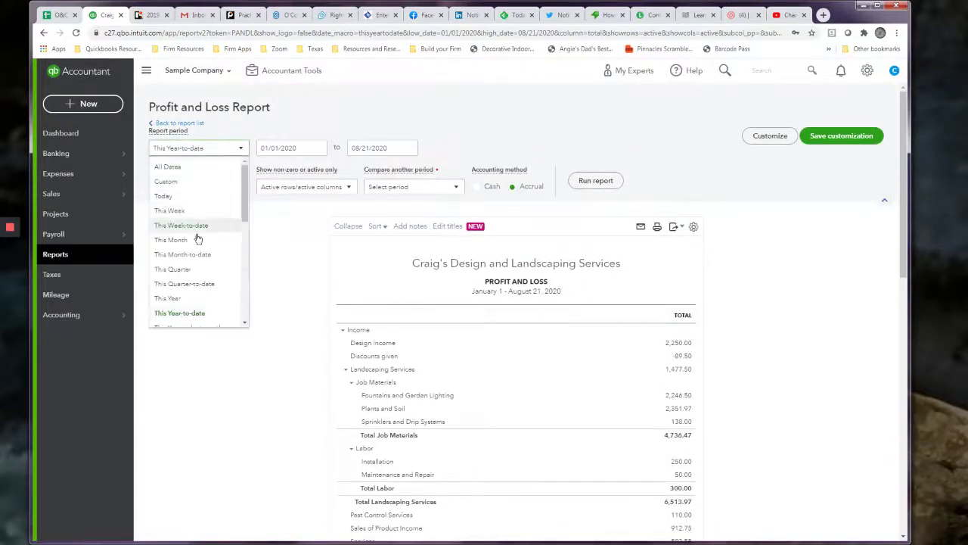
pyautogui.click(185, 301)
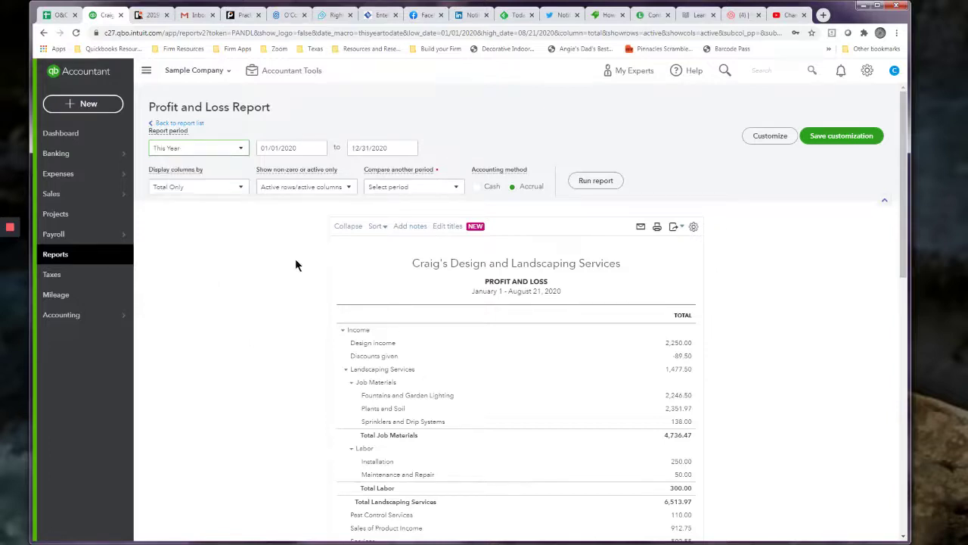
pyautogui.click(586, 181)
pyautogui.scroll(-2, 491, 286)
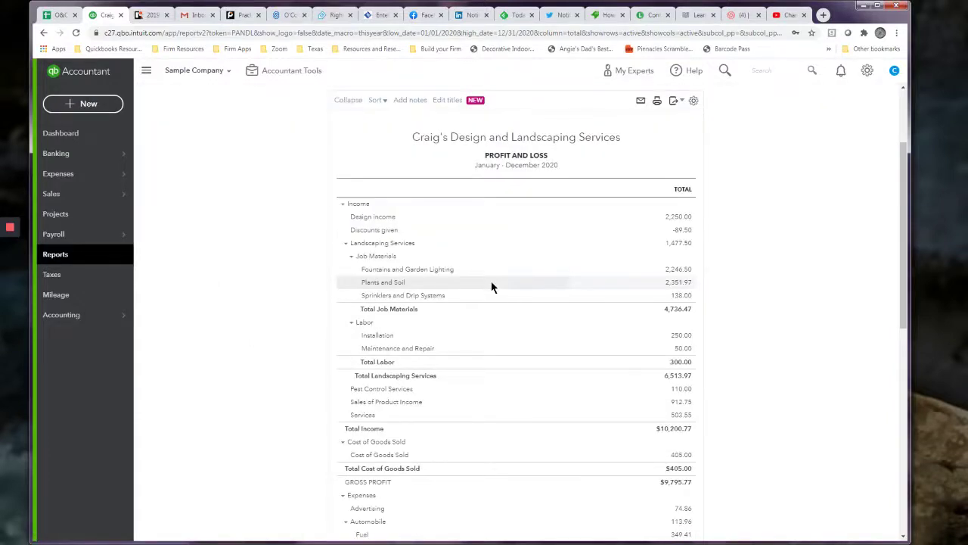
pyautogui.scroll(-4, 491, 286)
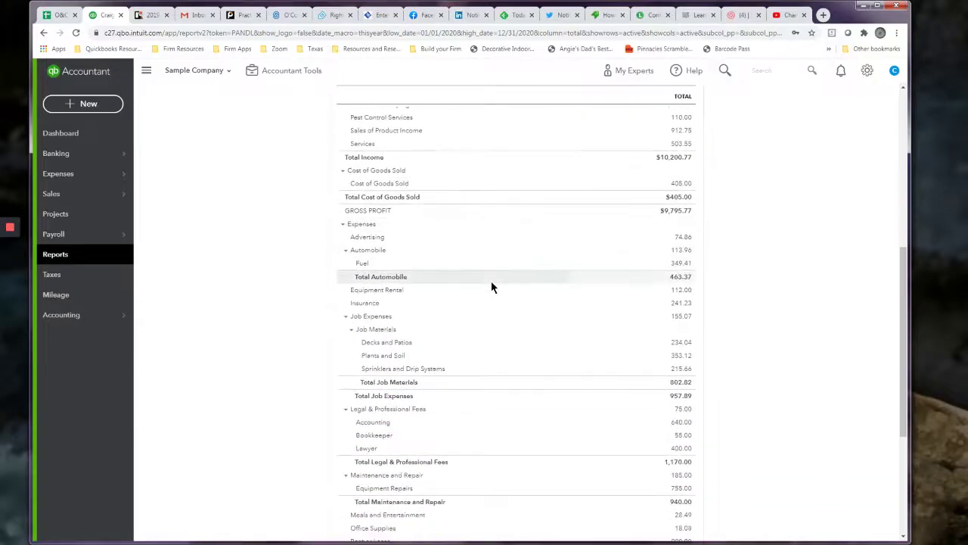
pyautogui.scroll(7, 491, 286)
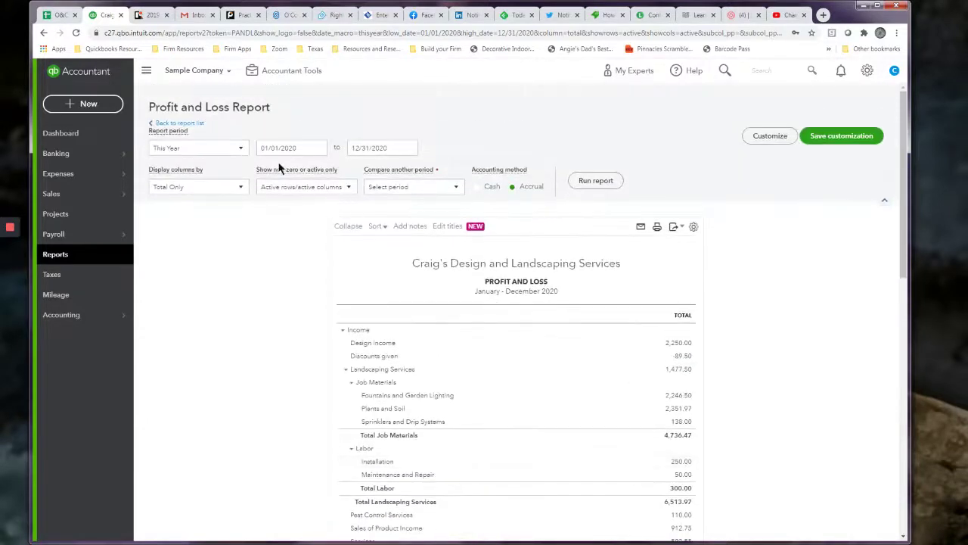
# - Set the Profit and Loss report period to Last Year and run the report
pyautogui.click(241, 149)
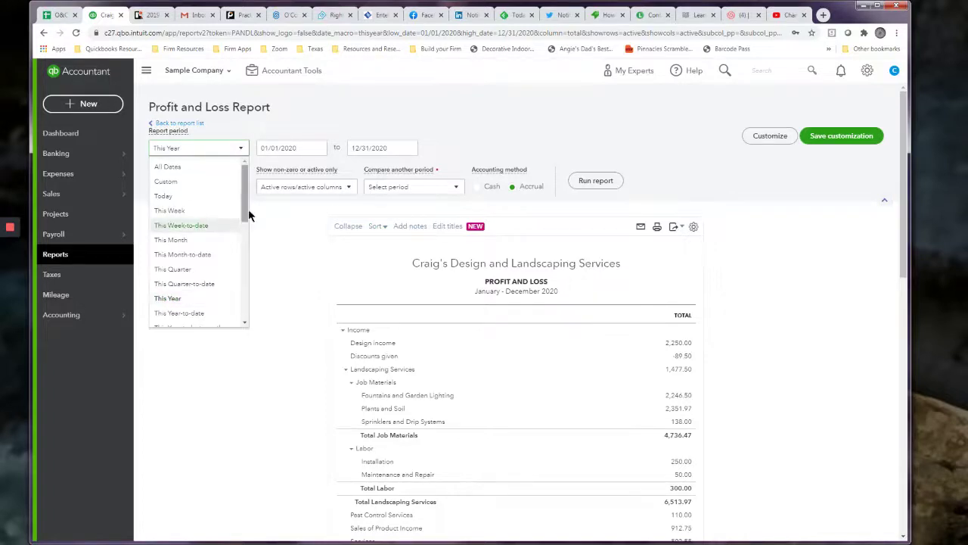
pyautogui.moveTo(246, 221); pyautogui.dragTo(244, 277)
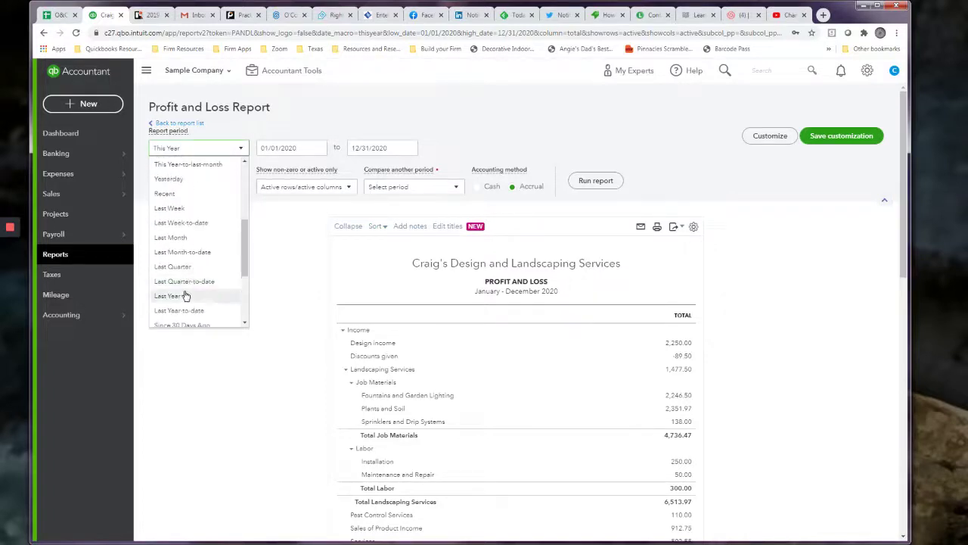
pyautogui.click(189, 294)
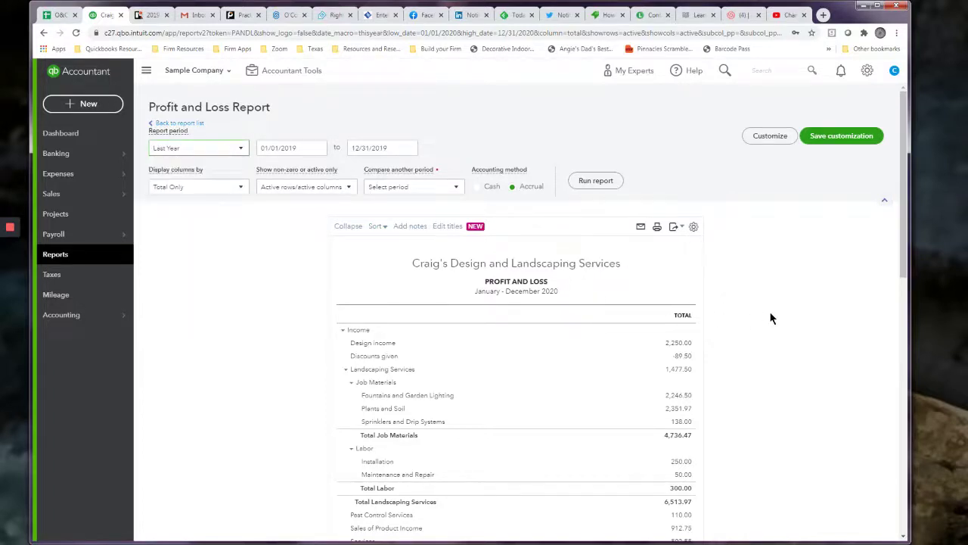
pyautogui.click(596, 180)
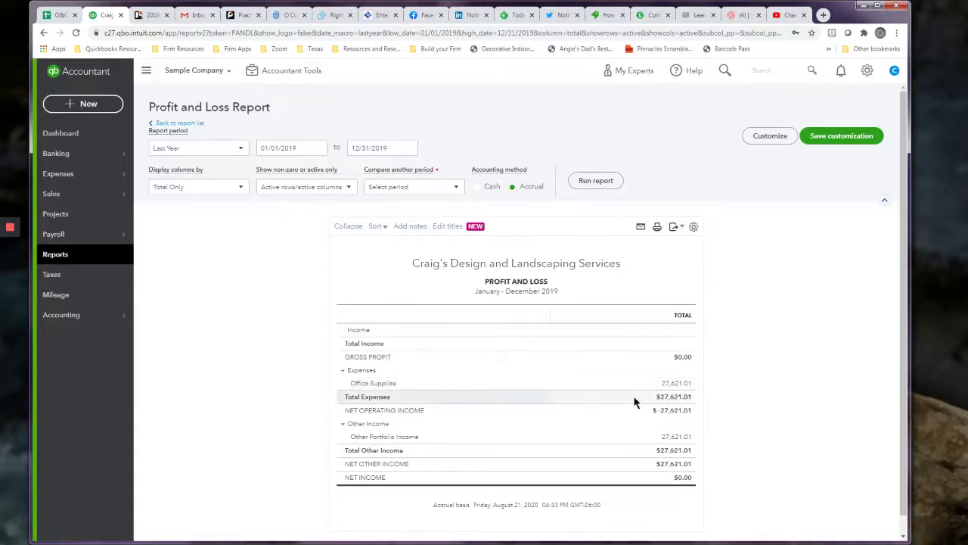
# - Examine the transactions behind the Office Supplies total, and return to the Profit and Loss summary
pyautogui.click(673, 384)
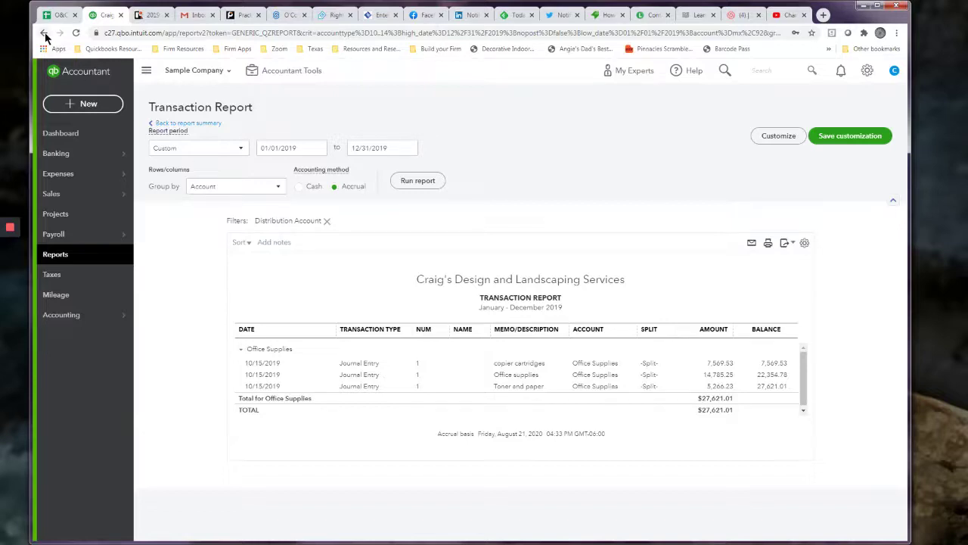
pyautogui.click(209, 125)
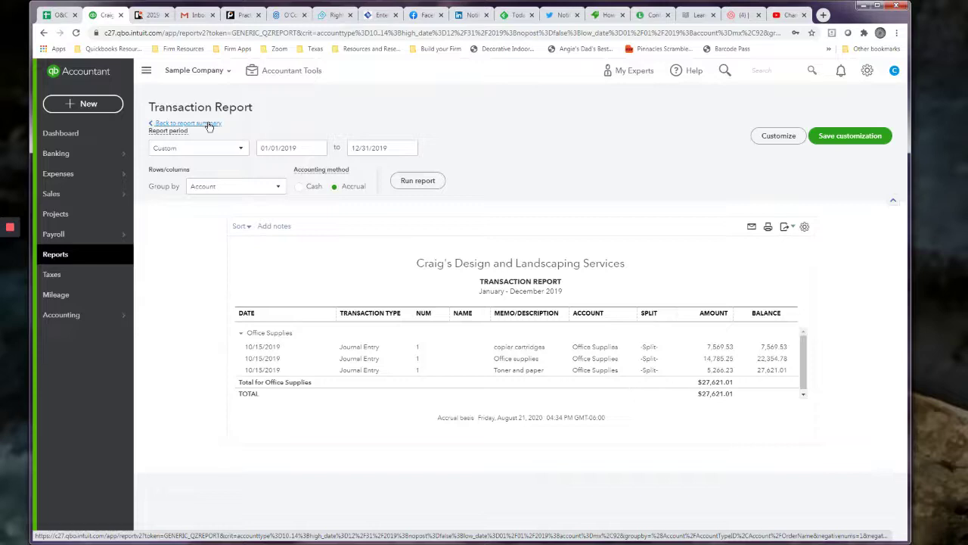
pyautogui.click(209, 125)
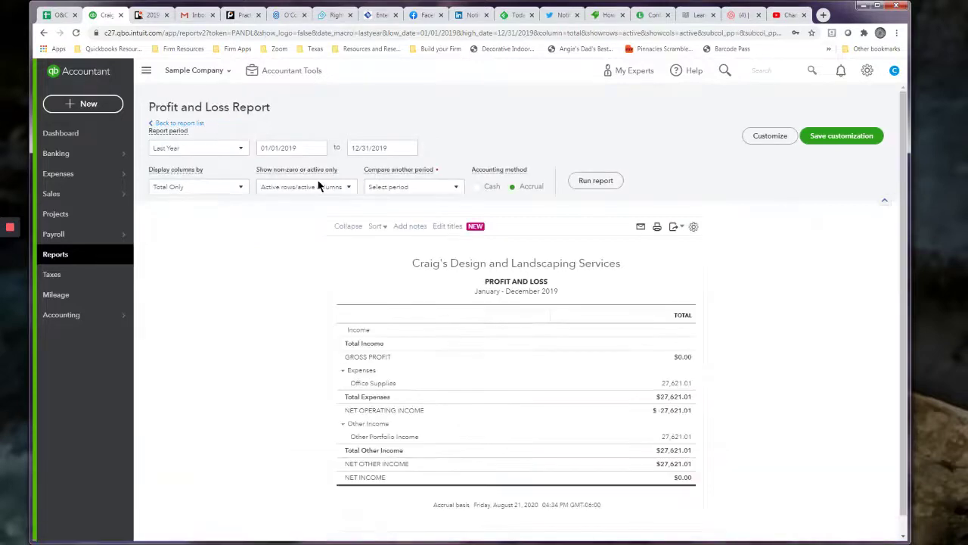